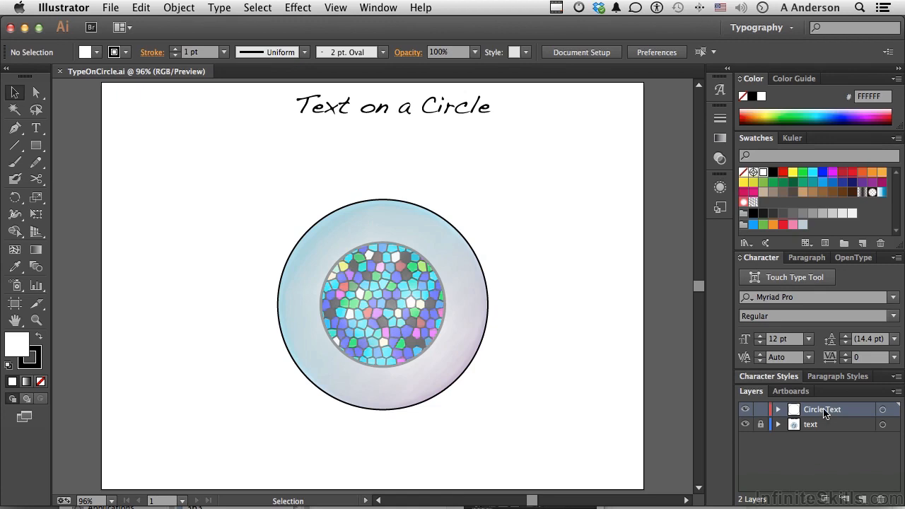
# Toggle the visibility of the text and Circle Text layers to examine what each layer contains.
pyautogui.click(744, 425)
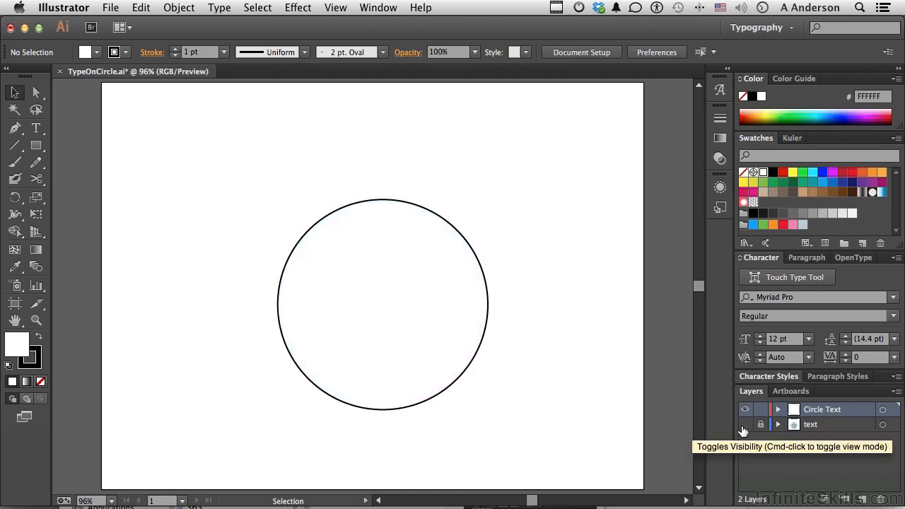
pyautogui.click(743, 425)
pyautogui.click(745, 410)
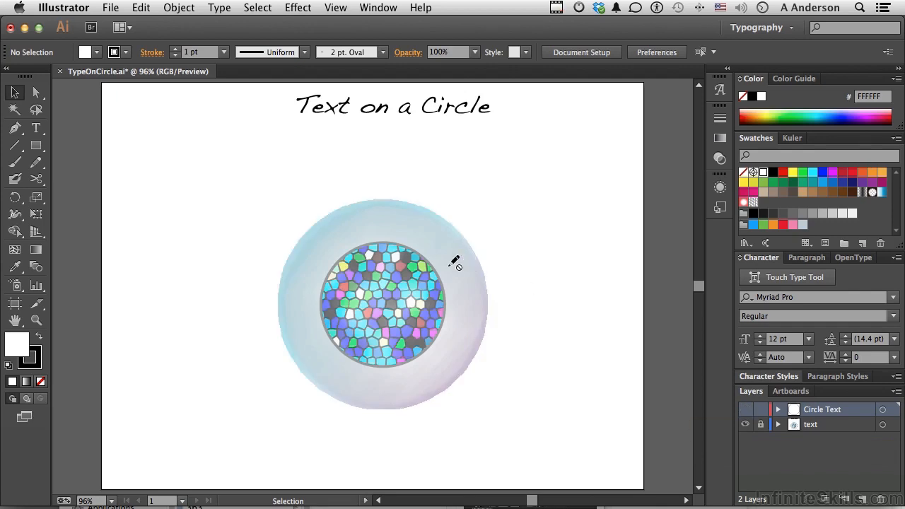
pyautogui.click(745, 410)
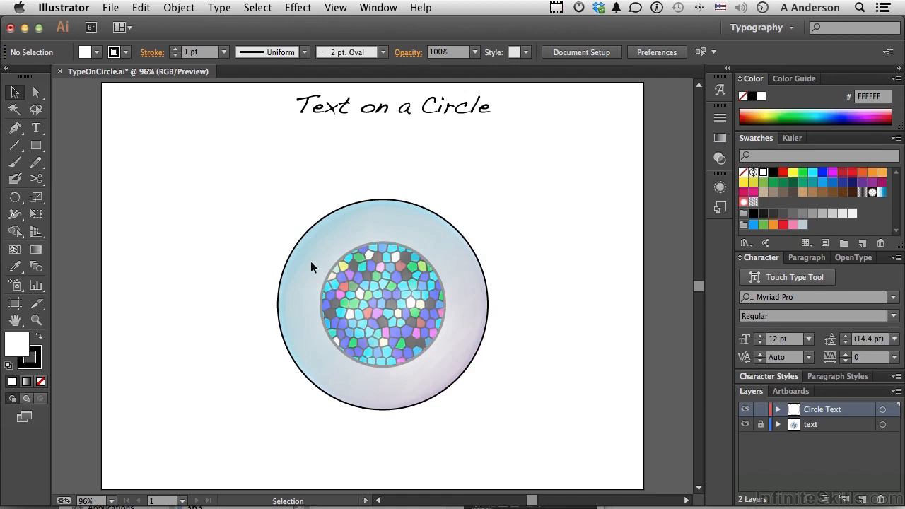
# Select the outer circle and cut it at its left and right anchor points with the Scissors tool.
pyautogui.click(433, 396)
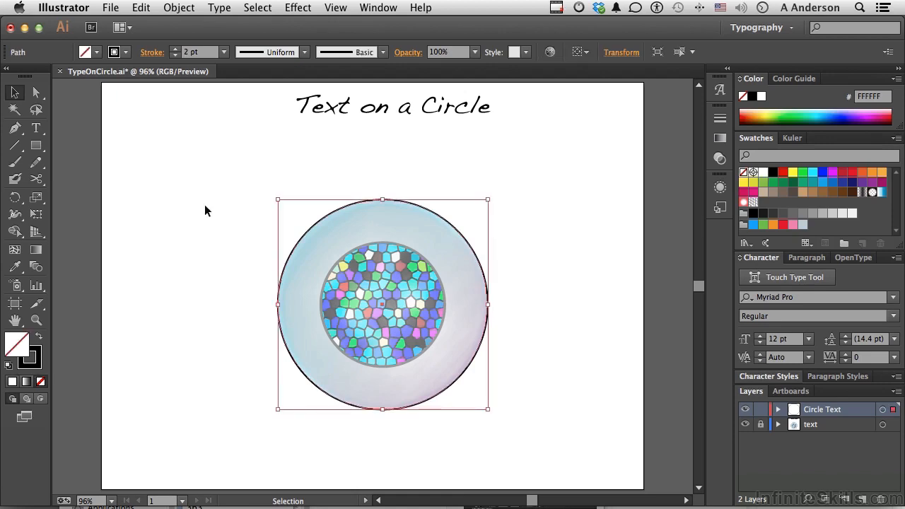
pyautogui.click(36, 181)
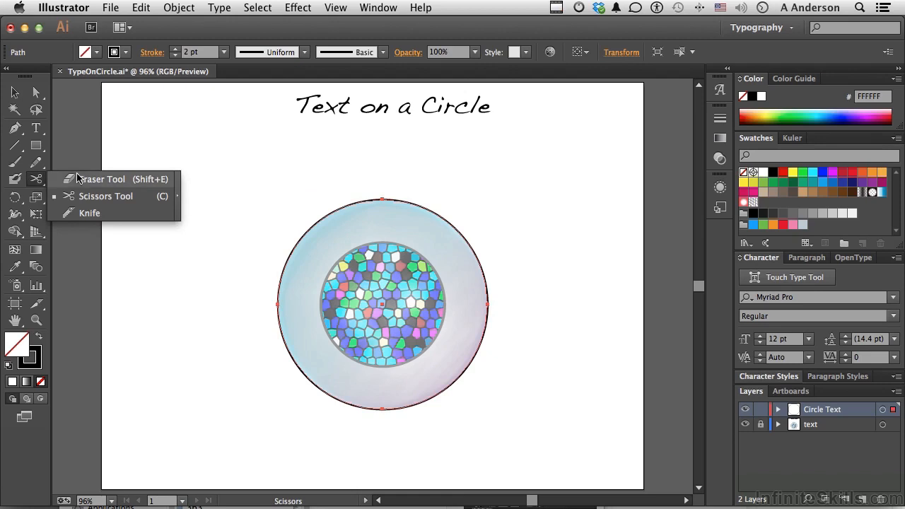
pyautogui.click(82, 197)
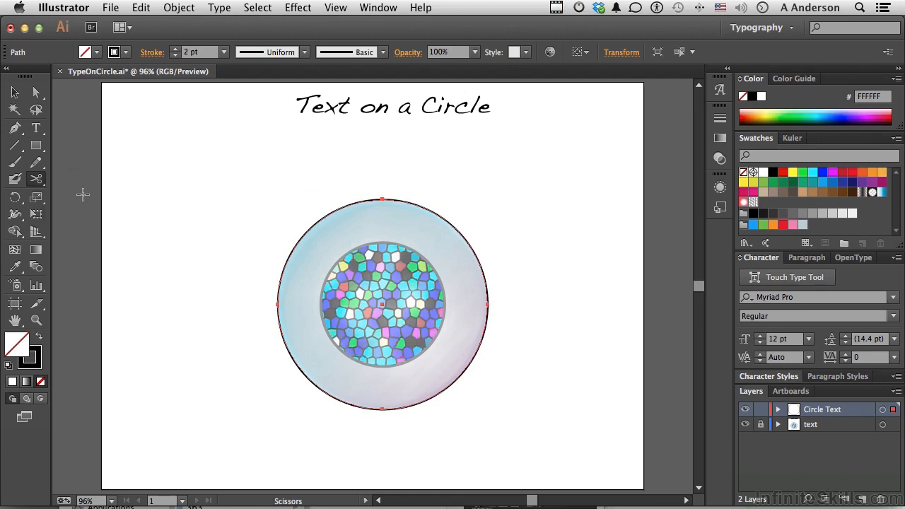
pyautogui.click(277, 305)
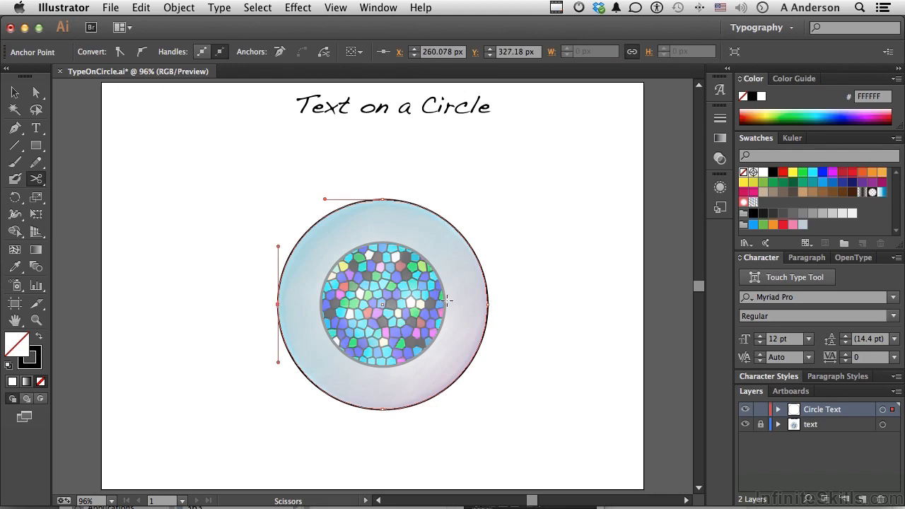
pyautogui.click(488, 304)
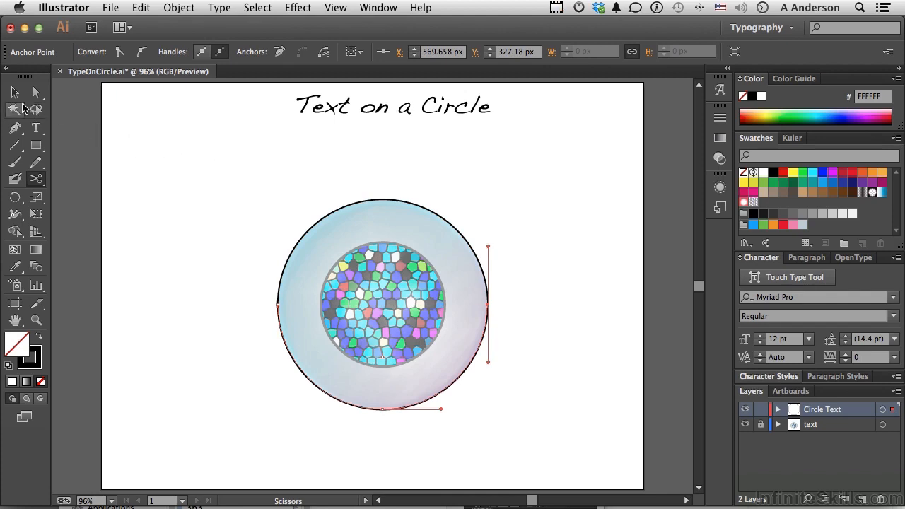
# Type One-of-a-Kind along the upper half of the cut circle with the Type on a Path tool.
pyautogui.click(14, 92)
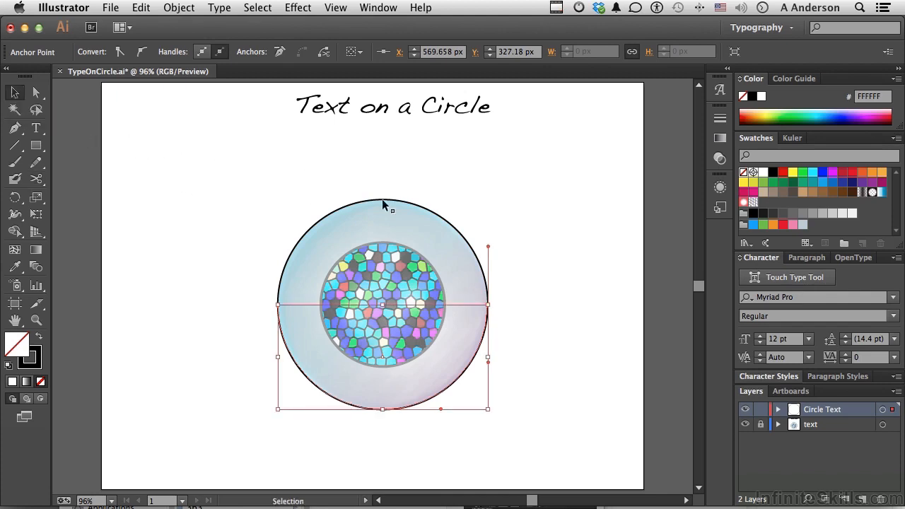
pyautogui.click(403, 205)
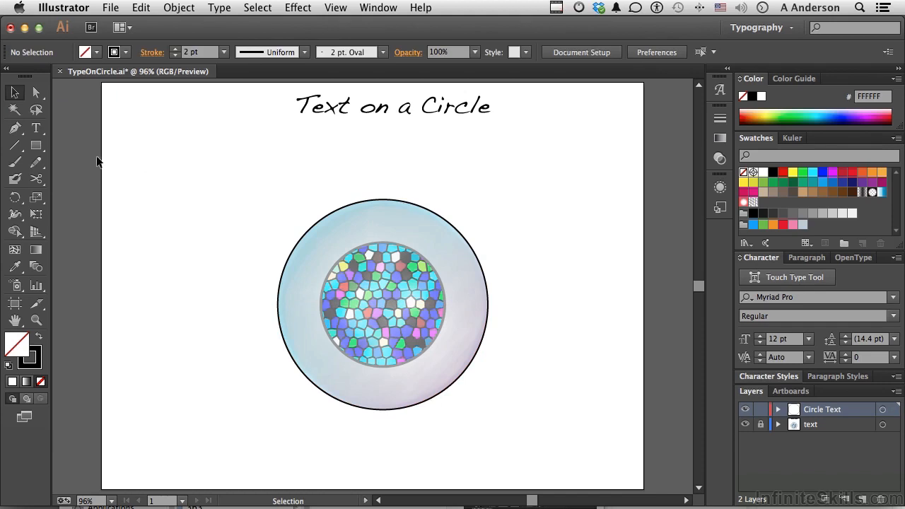
pyautogui.moveTo(36, 127); pyautogui.dragTo(100, 163)
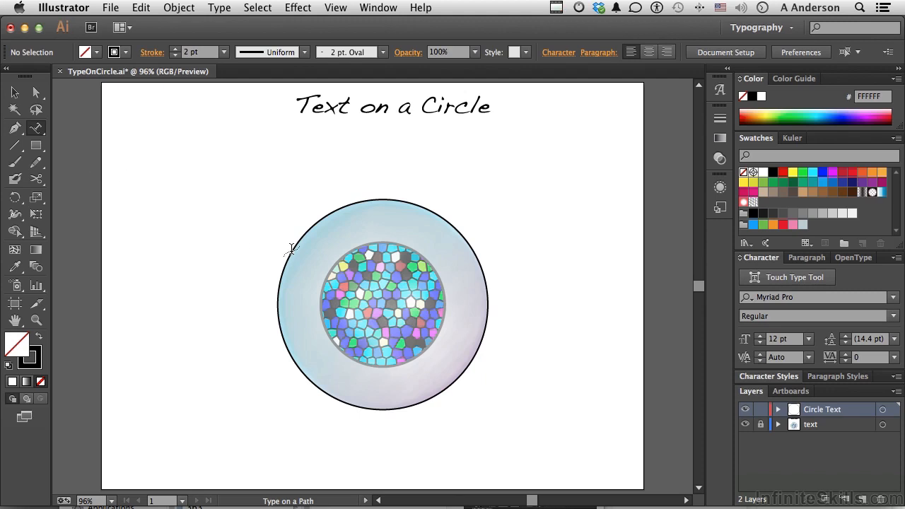
pyautogui.click(291, 249)
pyautogui.write('One of a')
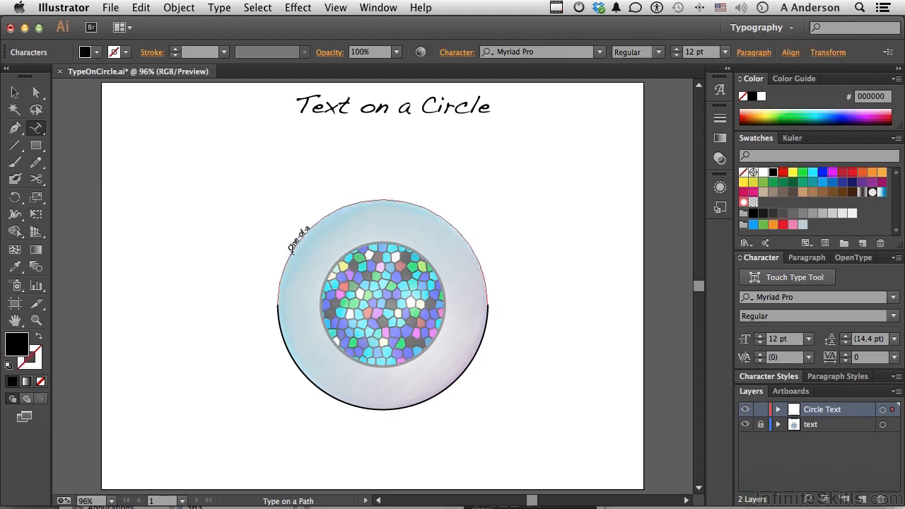
pyautogui.write('-Kind')
pyautogui.press('super')
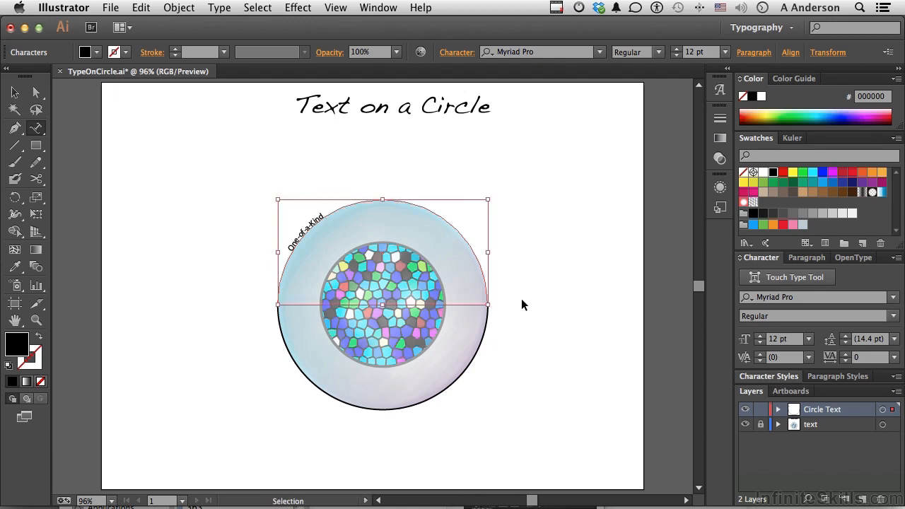
# Add the text Productios along the lower half of the circle as path type.
pyautogui.keyDown('super'); pyautogui.click(478, 348); pyautogui.keyUp('super')
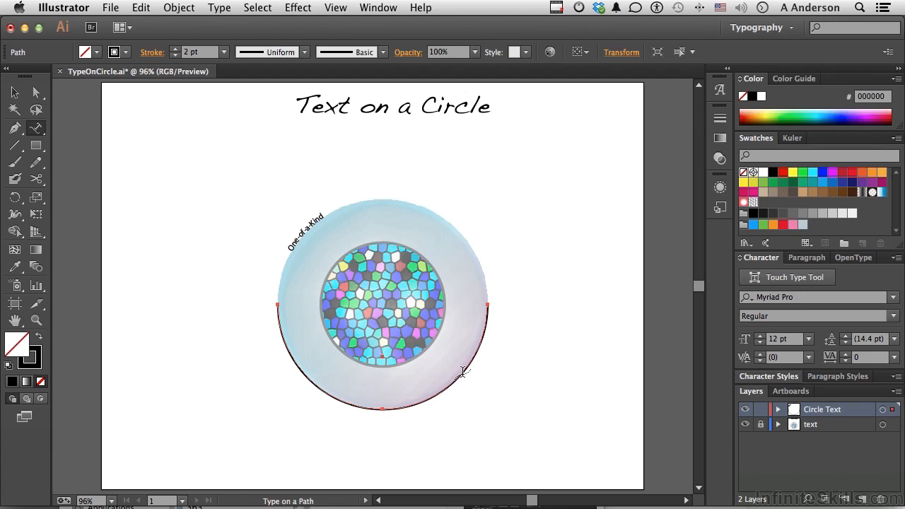
pyautogui.click(461, 371)
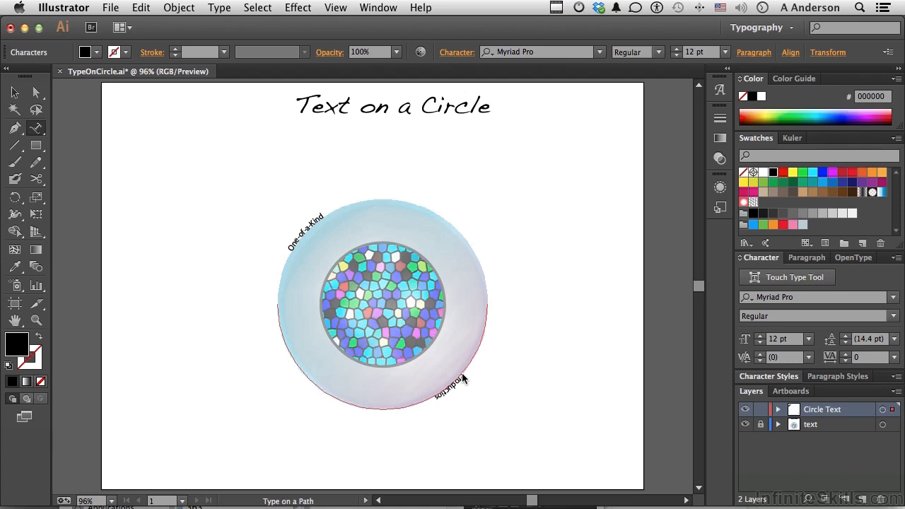
# Center-align both the One-of-a-Kind and the Productios path texts.
pyautogui.click(14, 95)
pyautogui.click(298, 244)
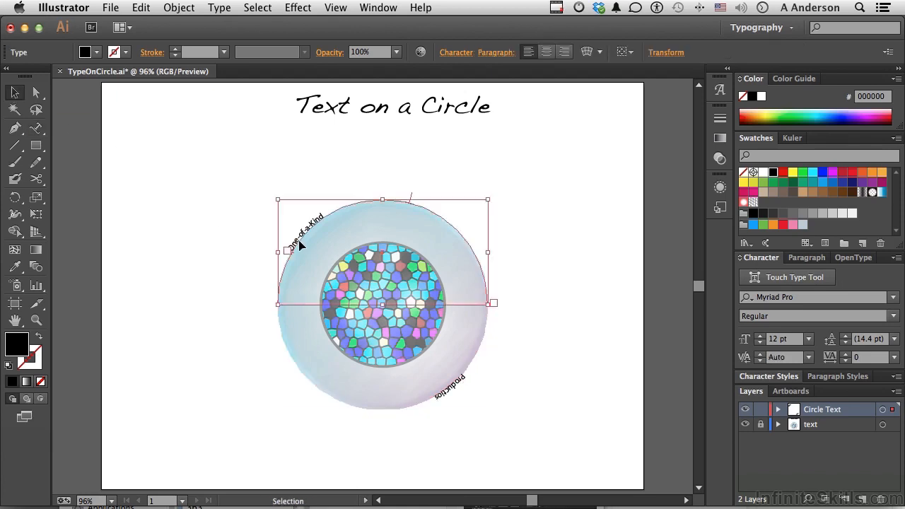
pyautogui.click(549, 55)
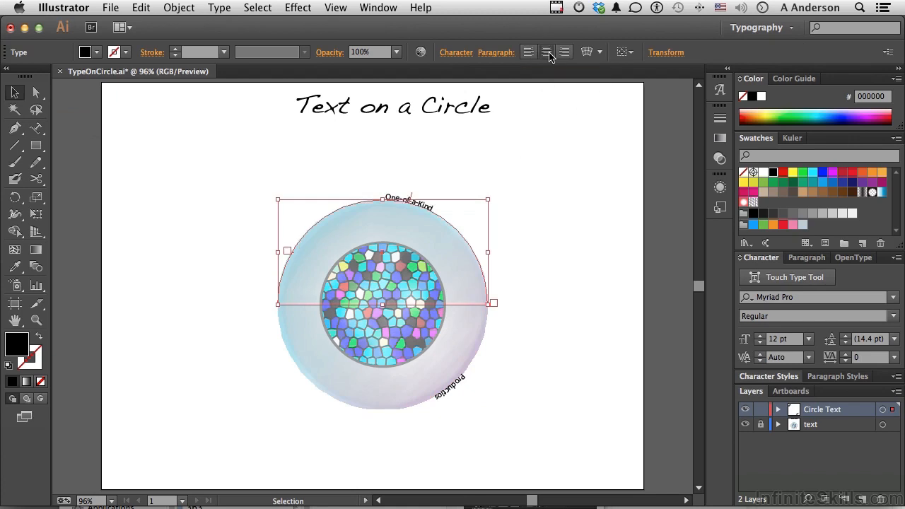
pyautogui.click(448, 393)
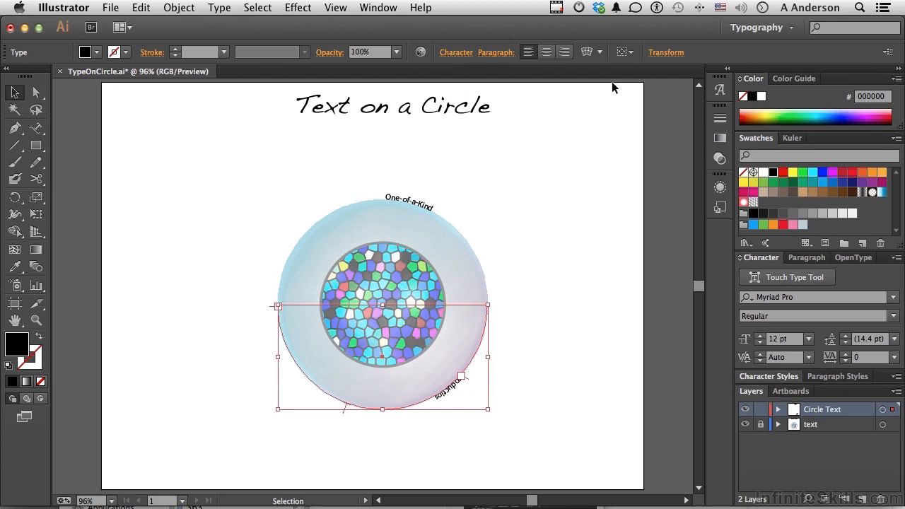
pyautogui.click(547, 52)
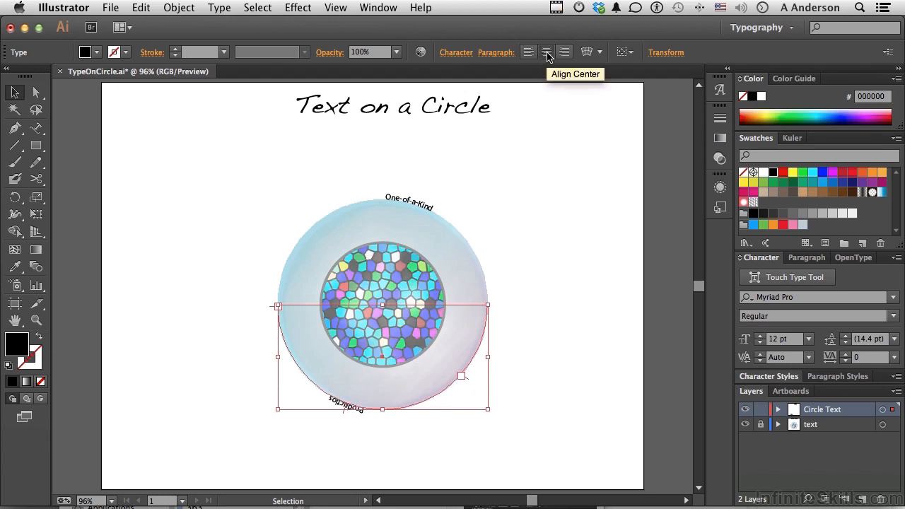
# Move the One-of-a-Kind text along its path so it sits centered at the top of the circle.
pyautogui.click(417, 208)
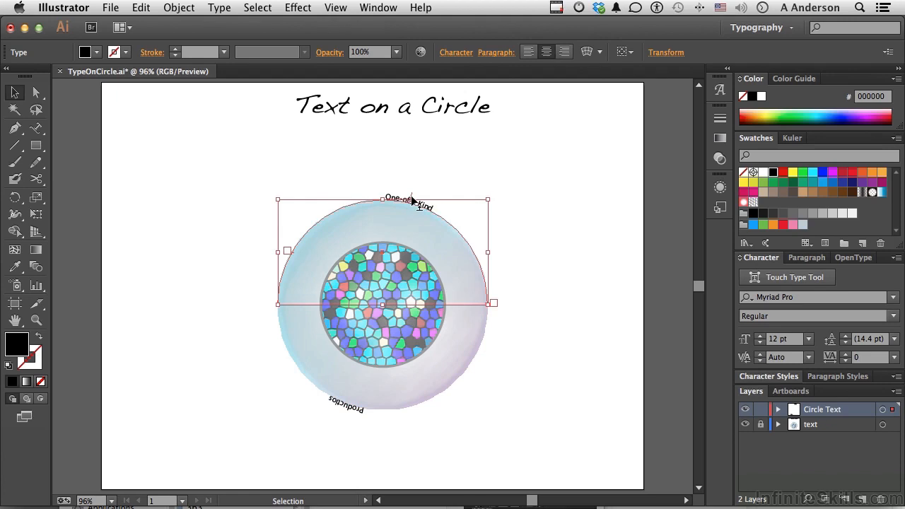
pyautogui.moveTo(411, 198); pyautogui.dragTo(382, 197)
# Flip the Productios text so it reads upright, centered across the bottom of the circle.
pyautogui.click(358, 409)
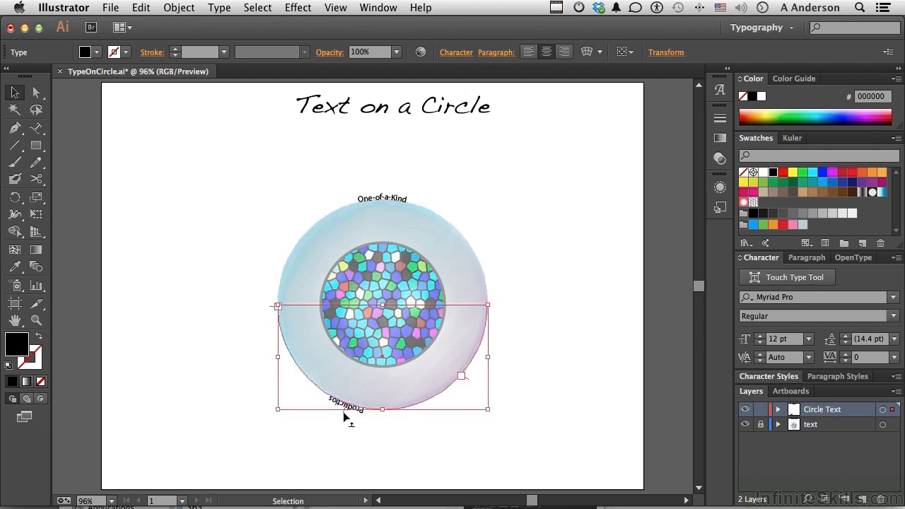
pyautogui.moveTo(347, 417); pyautogui.dragTo(384, 408)
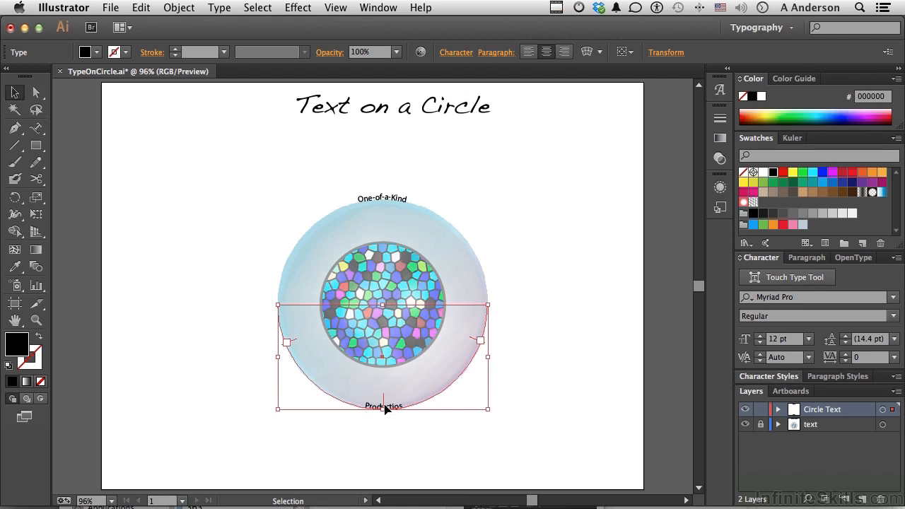
pyautogui.moveTo(385, 409); pyautogui.dragTo(387, 410)
pyautogui.click(385, 433)
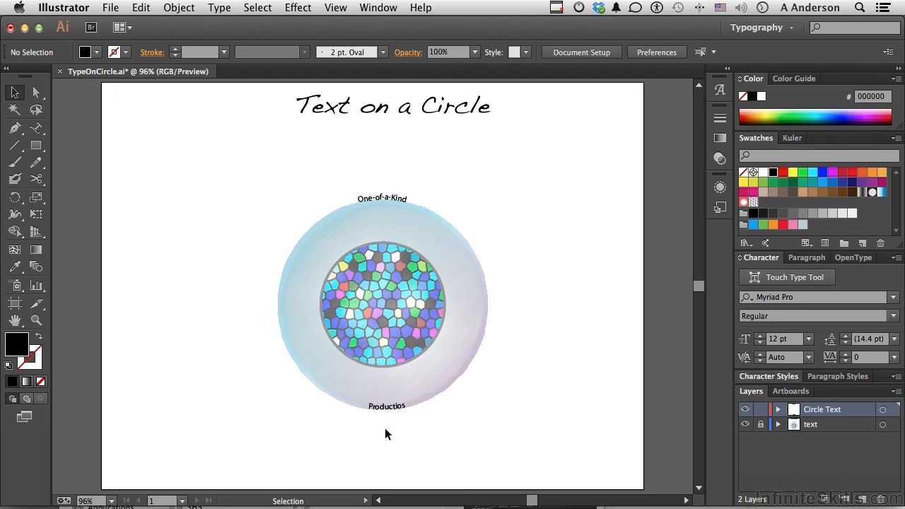
# Select all of the One-of-a-Kind text and change its font to Noteworthy.
pyautogui.click(387, 197)
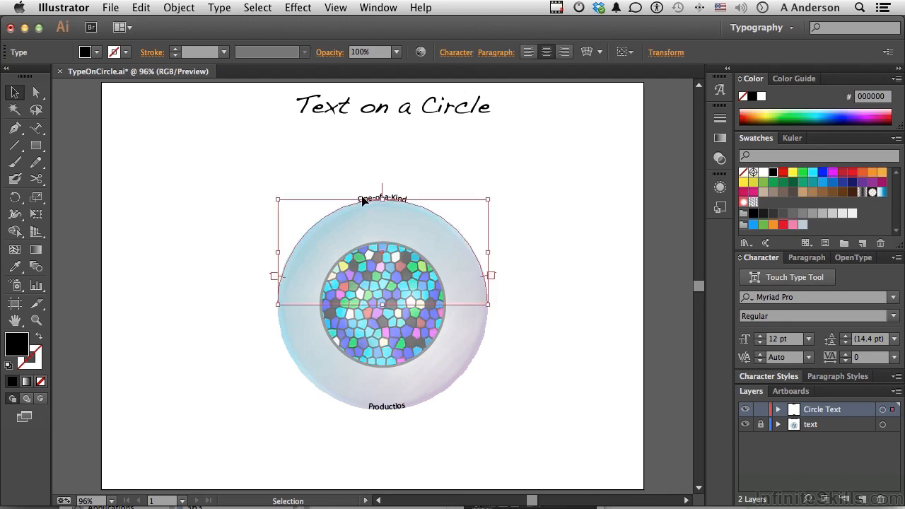
pyautogui.moveTo(36, 128); pyautogui.dragTo(82, 133)
pyautogui.click(363, 196)
pyautogui.press('super+a')
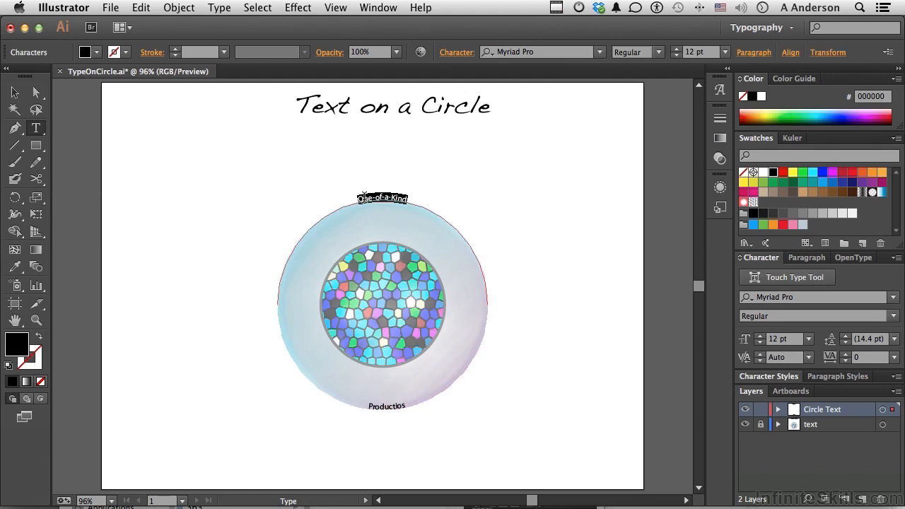
pyautogui.click(752, 303)
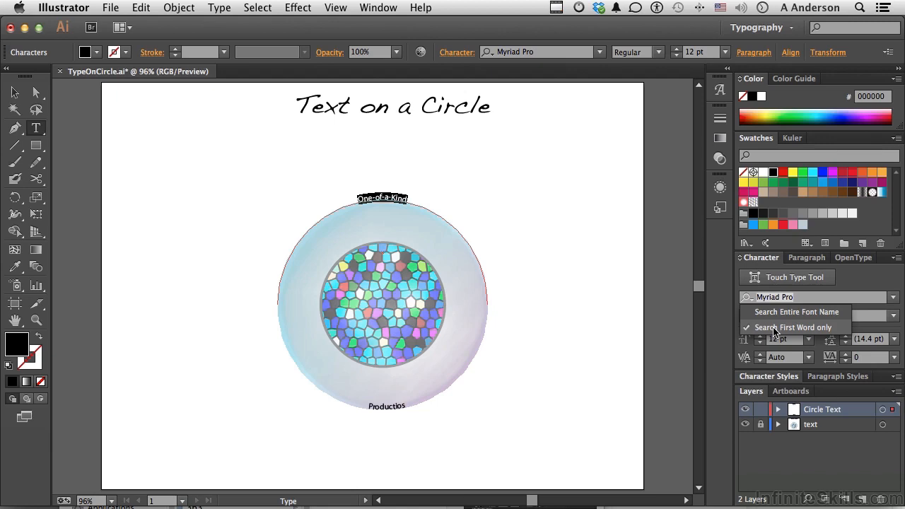
pyautogui.click(774, 330)
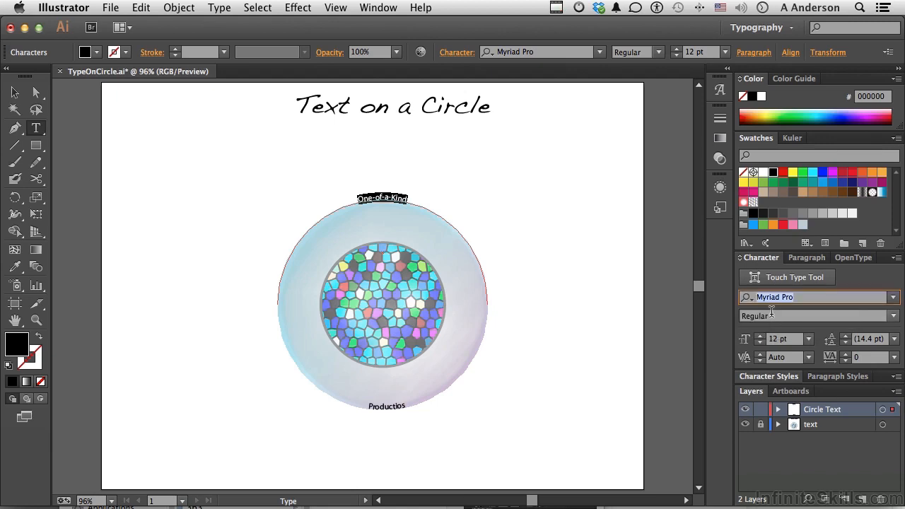
pyautogui.write('Noteworthy')
pyautogui.press('Return')
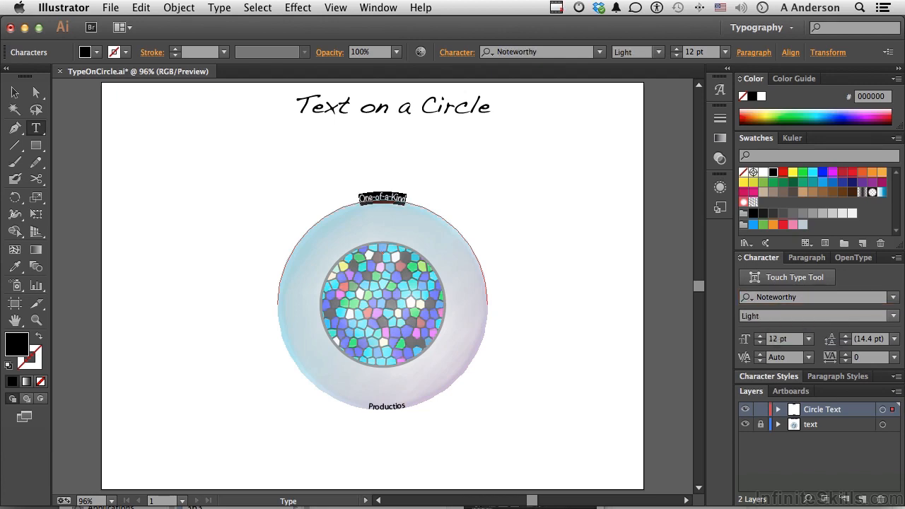
# Select the Productios text and change its font to Noteworthy.
pyautogui.doubleClick(386, 406)
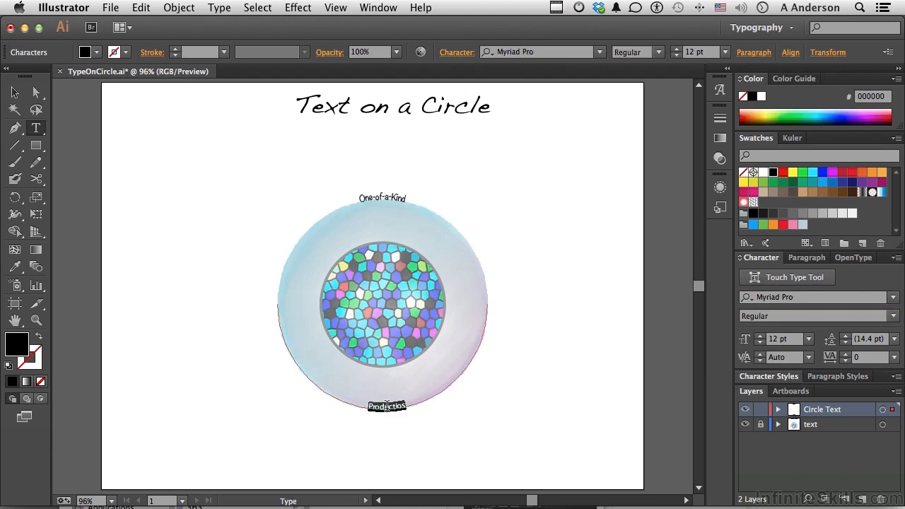
pyautogui.click(756, 296)
pyautogui.write('No')
pyautogui.press('Return')
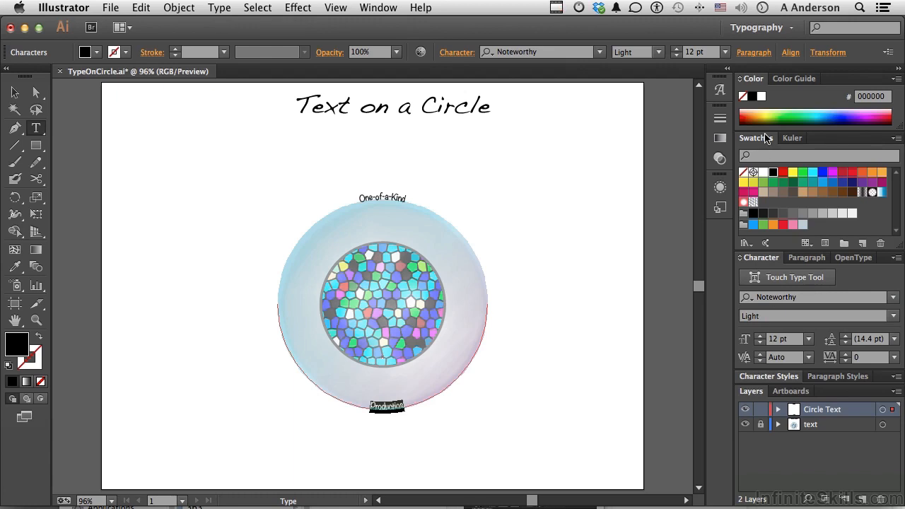
# Select the One-of-a-Kind text and step its font size up to 40 pt.
pyautogui.tripleClick(386, 193)
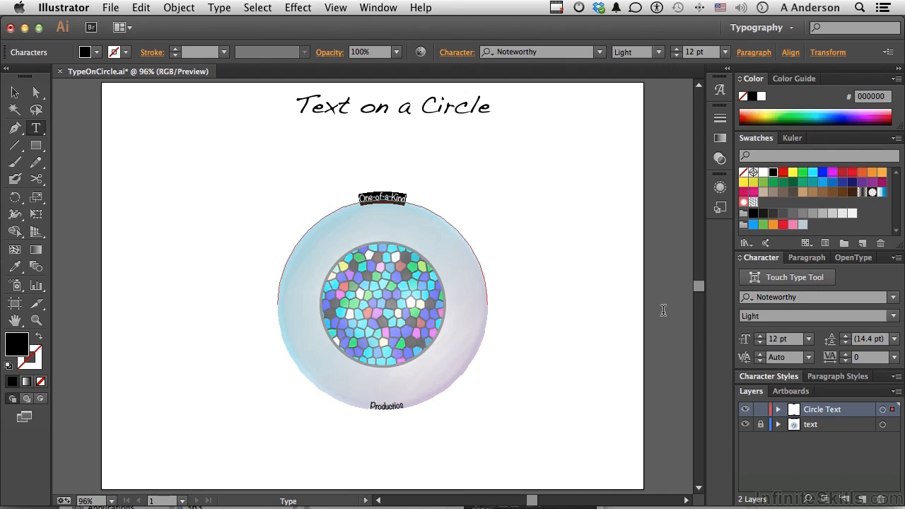
pyautogui.click(808, 340)
pyautogui.click(808, 342)
pyautogui.click(759, 340)
pyautogui.click(758, 340)
pyautogui.click(758, 340)
pyautogui.click(758, 340)
pyautogui.click(758, 339)
pyautogui.click(758, 340)
pyautogui.click(758, 340)
pyautogui.click(758, 340)
pyautogui.click(758, 340)
pyautogui.click(759, 340)
pyautogui.click(758, 340)
pyautogui.click(758, 340)
pyautogui.click(759, 340)
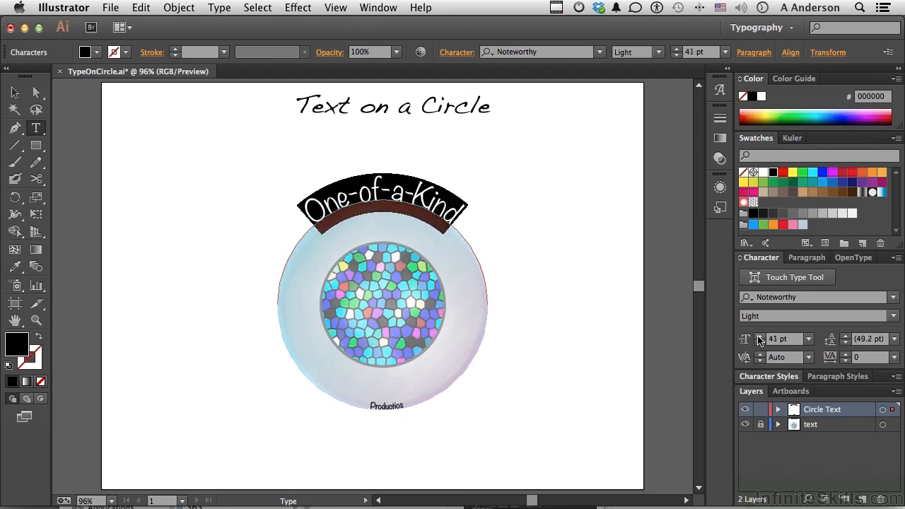
pyautogui.click(758, 344)
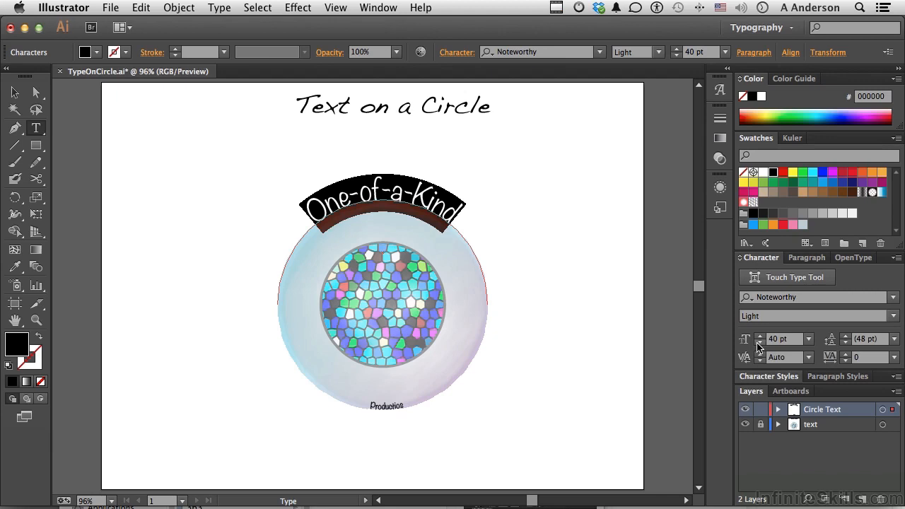
# Select the Productios text and set its font size to 40 pt.
pyautogui.doubleClick(389, 405)
pyautogui.click(780, 344)
pyautogui.write('40')
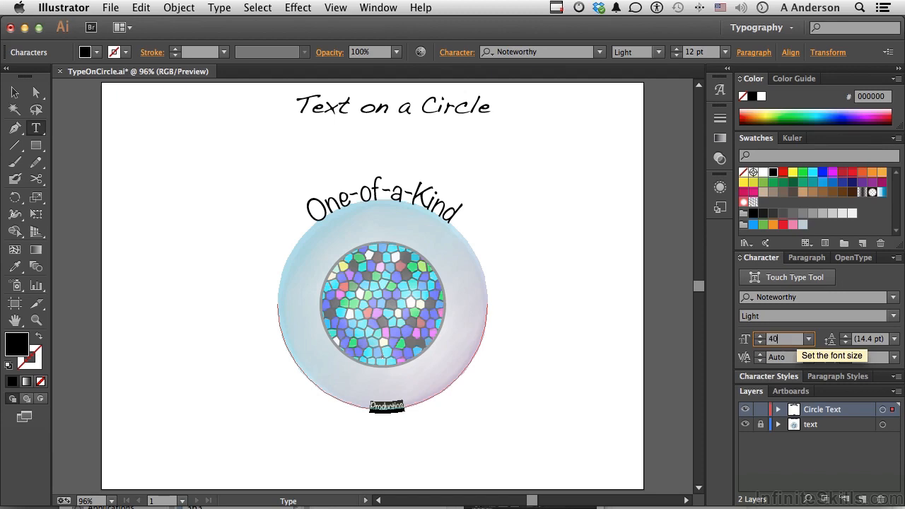
pyautogui.press('Return')
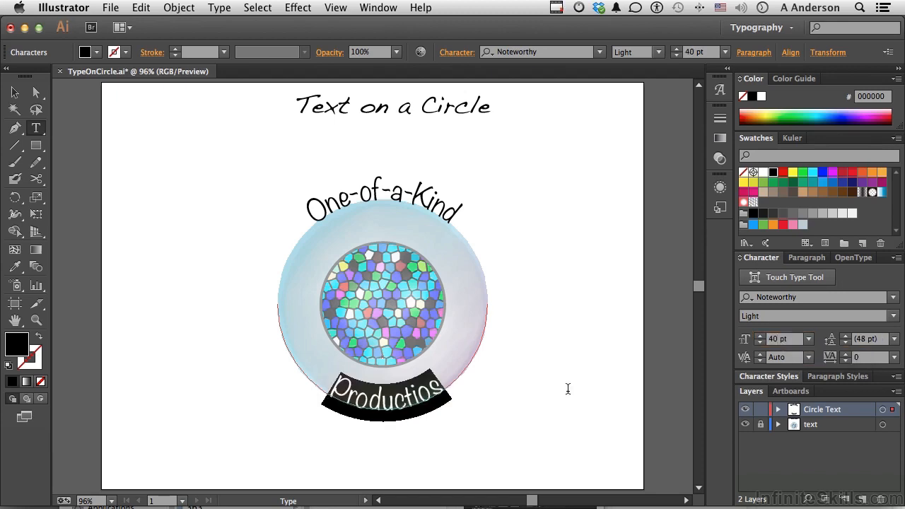
# Insert the missing letter n so the bottom text reads Productions.
pyautogui.click(433, 391)
pyautogui.write('n')
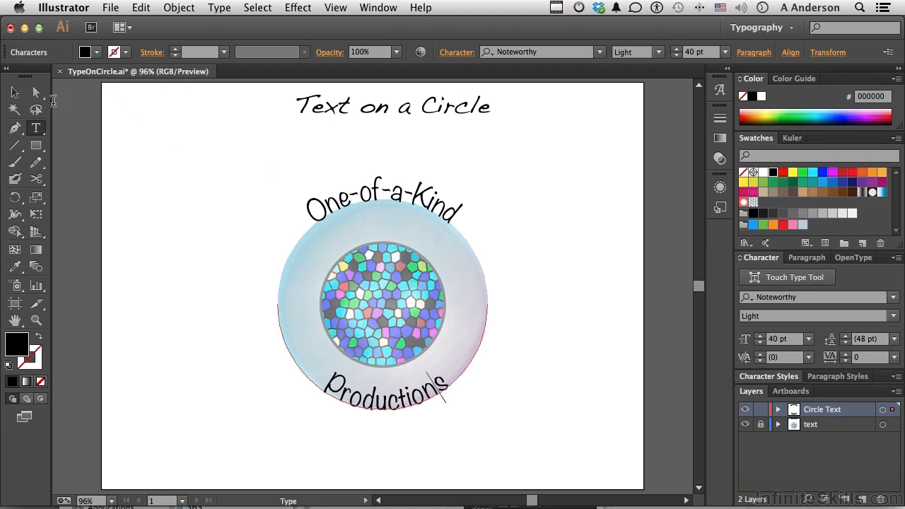
pyautogui.click(14, 92)
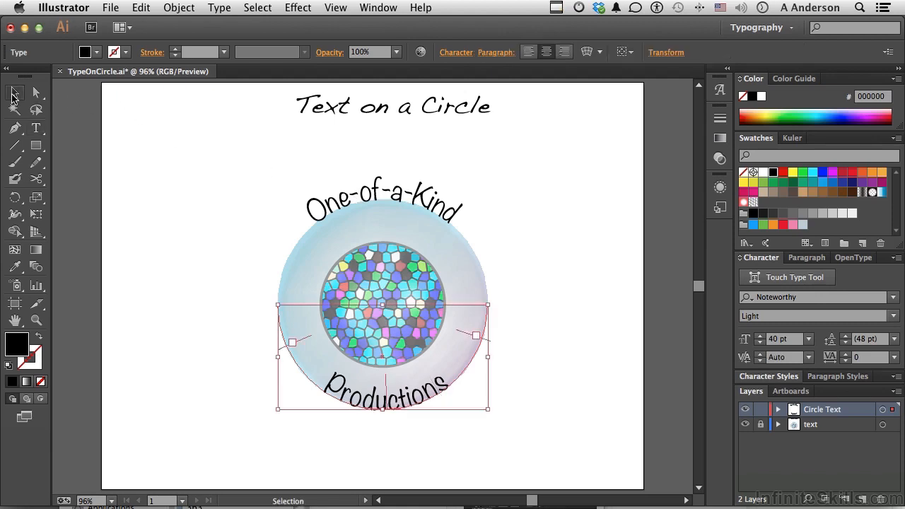
# Open the Type on a Path Options for the One-of-a-Kind text and preview toggling Flip.
pyautogui.click(366, 202)
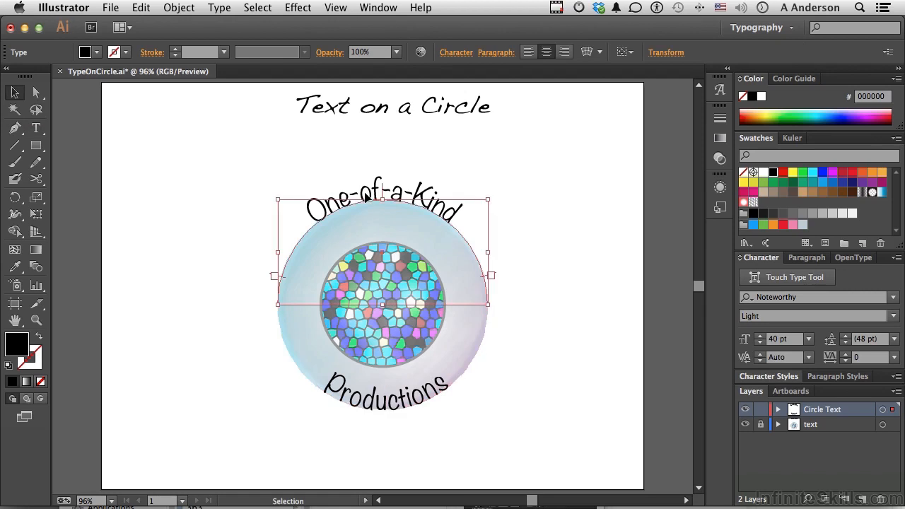
pyautogui.click(219, 8)
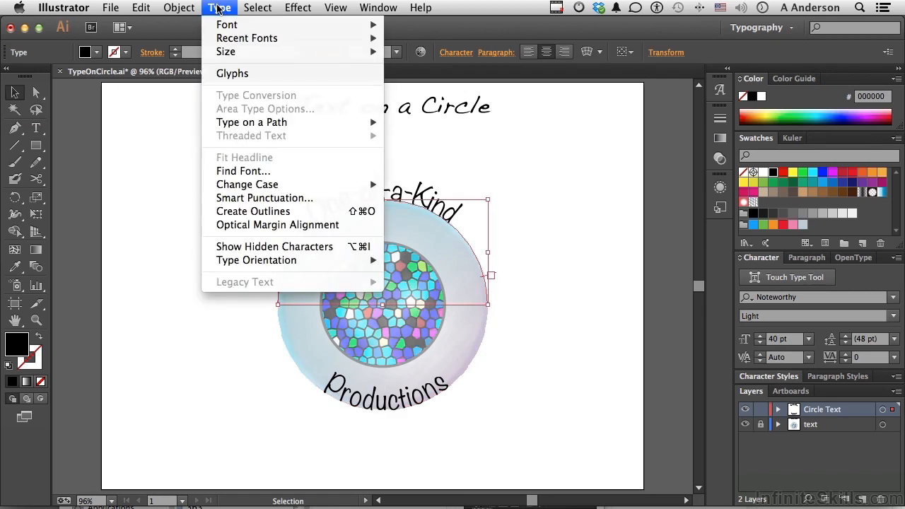
pyautogui.moveTo(242, 126)
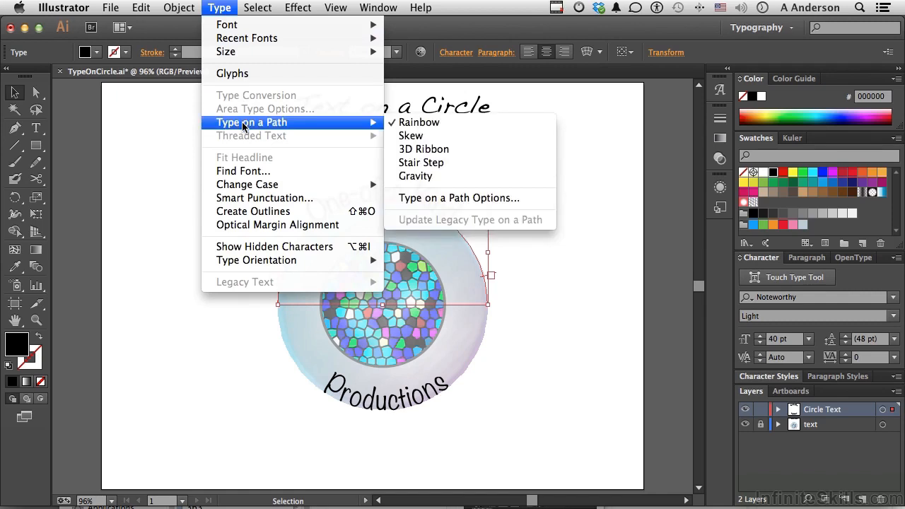
pyautogui.click(412, 198)
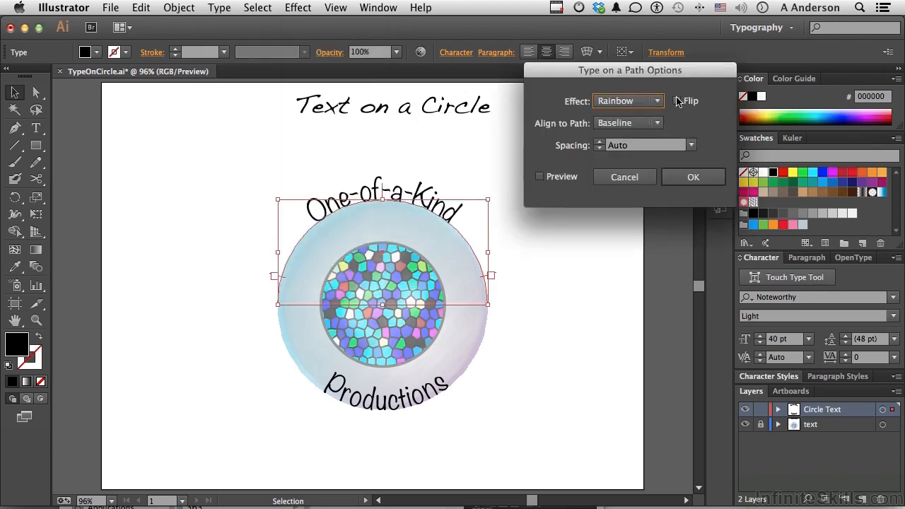
pyautogui.click(677, 102)
pyautogui.click(539, 176)
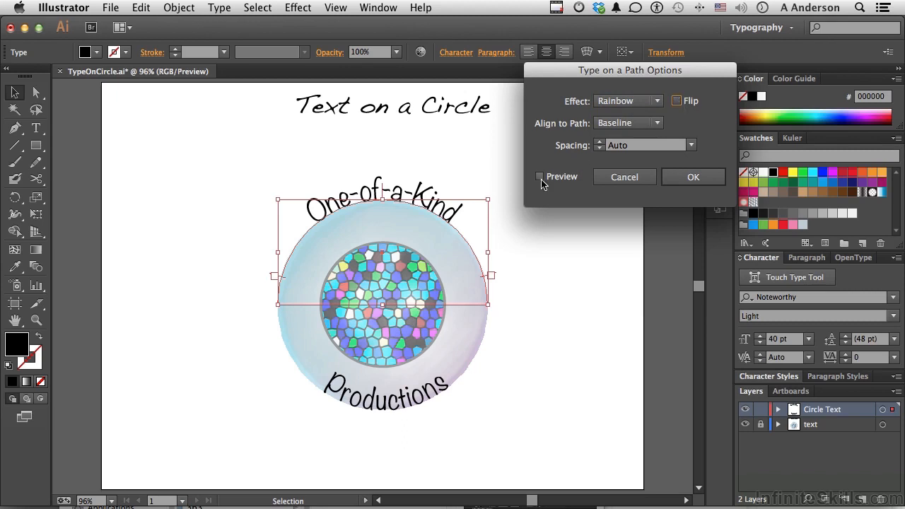
pyautogui.click(677, 102)
pyautogui.click(676, 101)
# Preview the Skew, 3D Ribbon, Stair Step and Gravity effects on the top text, returning to Rainbow.
pyautogui.click(627, 102)
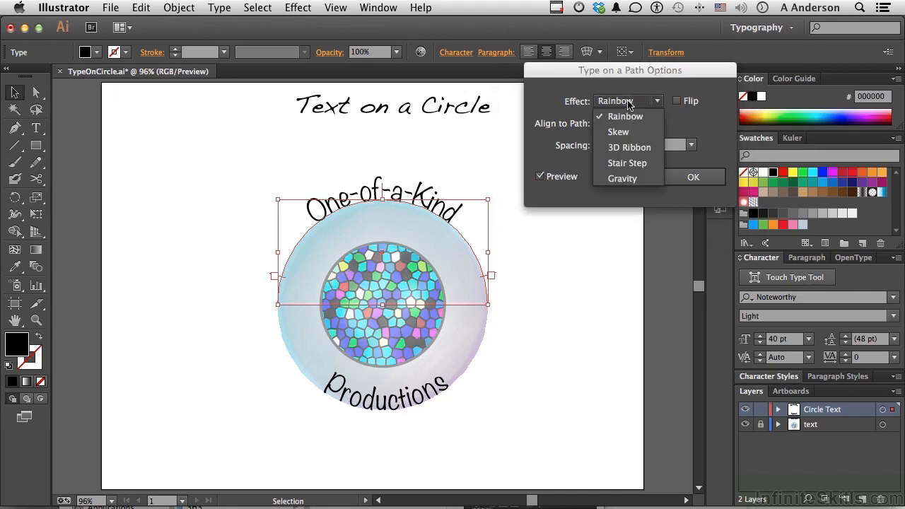
pyautogui.click(628, 130)
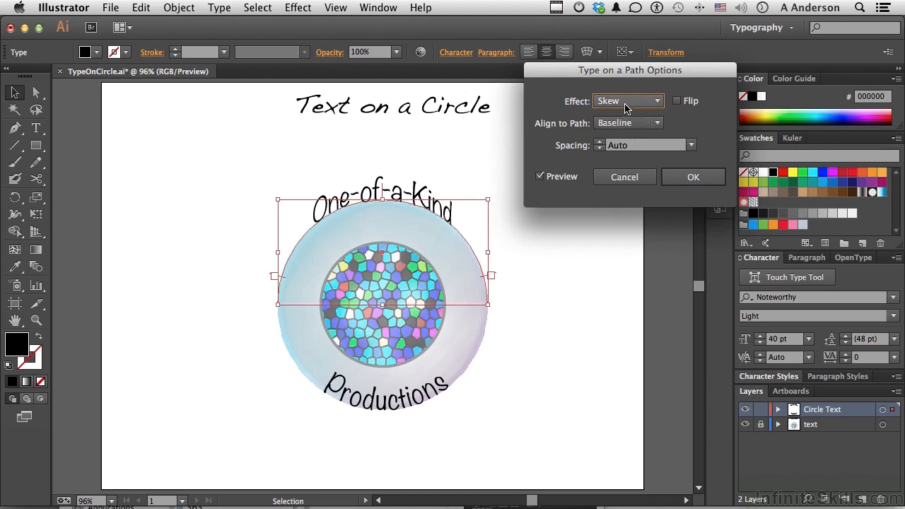
pyautogui.click(626, 105)
pyautogui.click(622, 148)
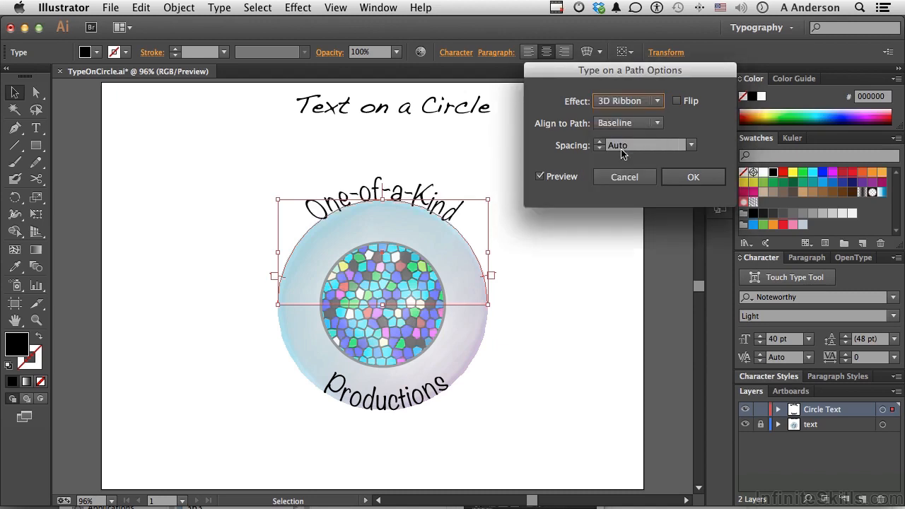
pyautogui.click(625, 104)
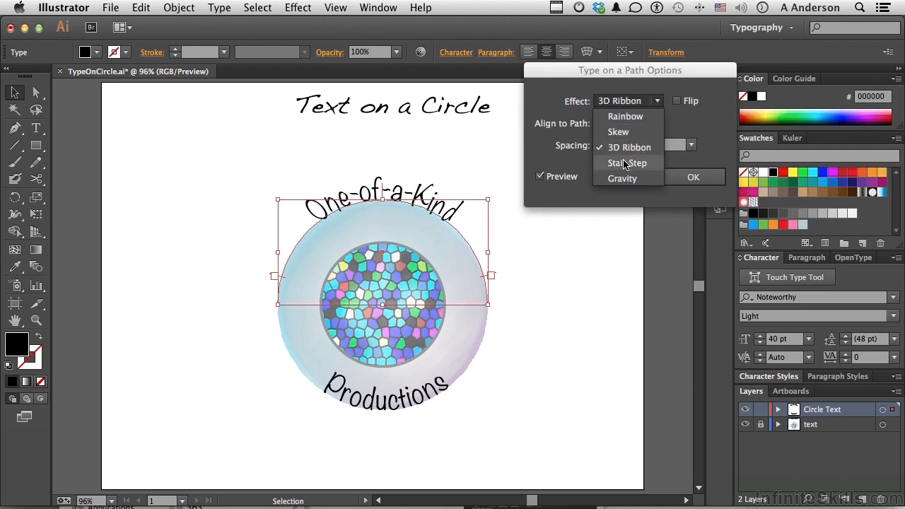
pyautogui.click(625, 163)
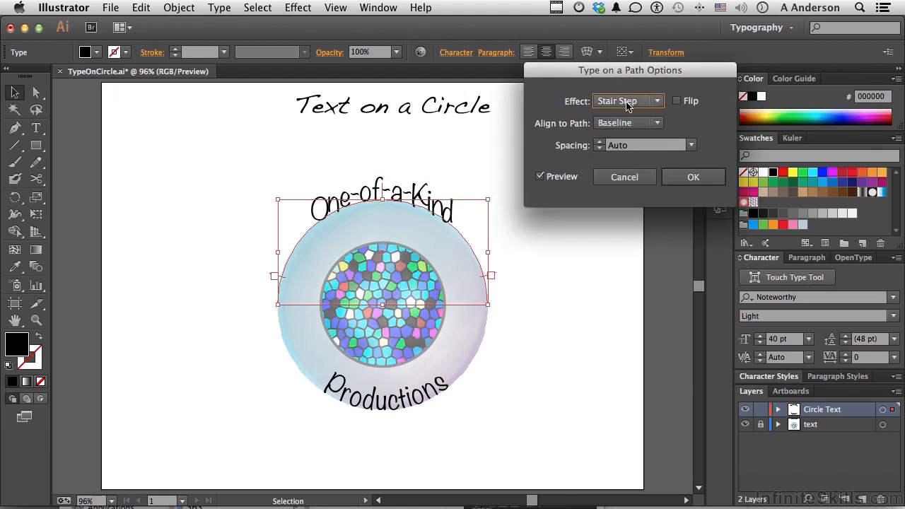
pyautogui.click(628, 104)
pyautogui.click(625, 178)
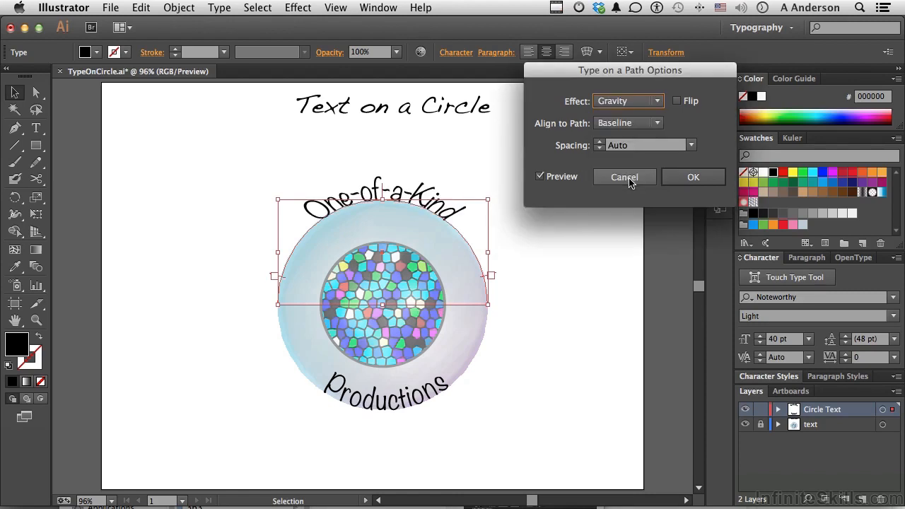
pyautogui.click(634, 106)
pyautogui.click(631, 117)
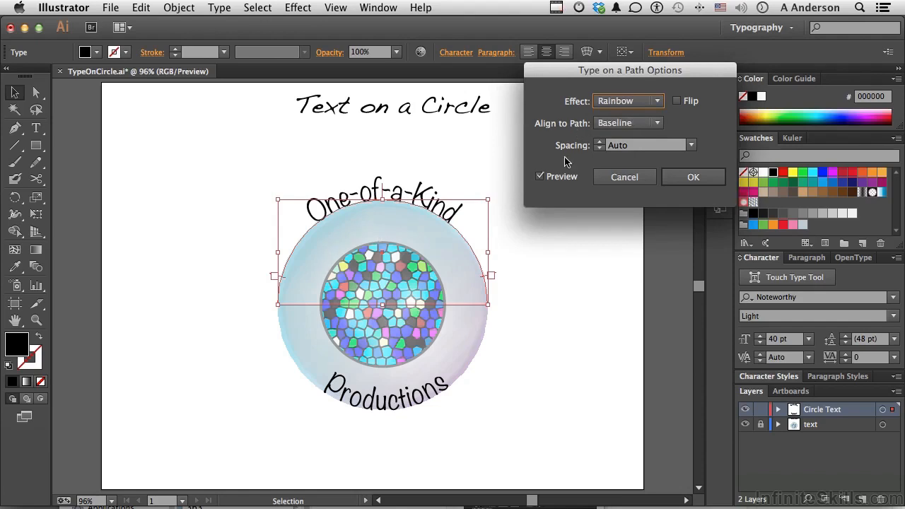
# Align the One-of-a-Kind text to the path by its Ascender and apply the options.
pyautogui.click(611, 125)
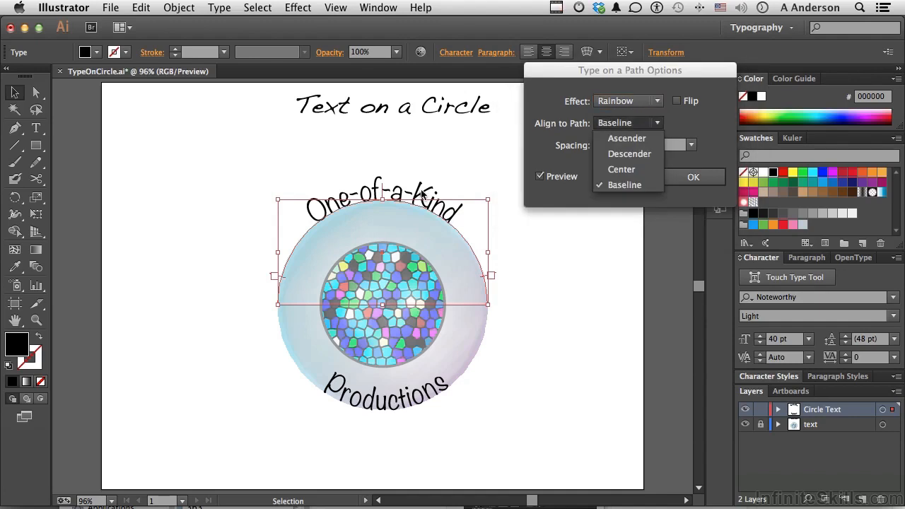
pyautogui.click(616, 138)
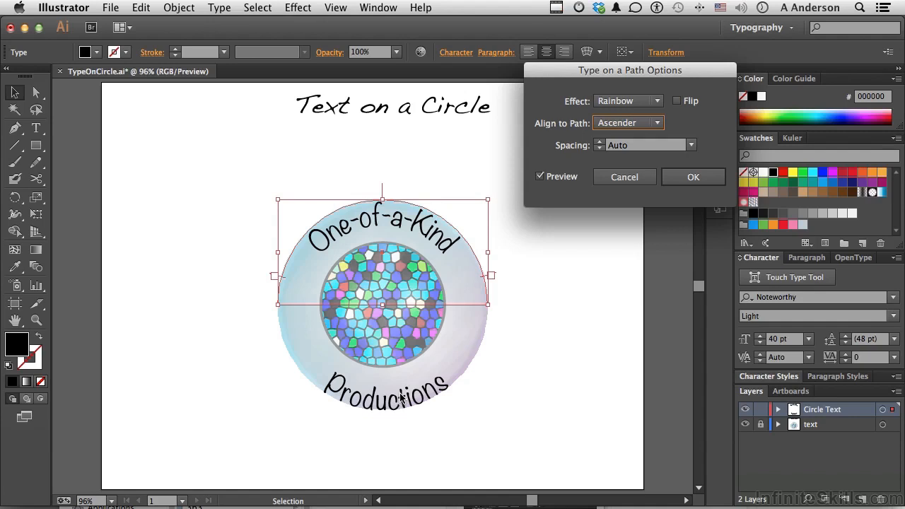
pyautogui.click(676, 177)
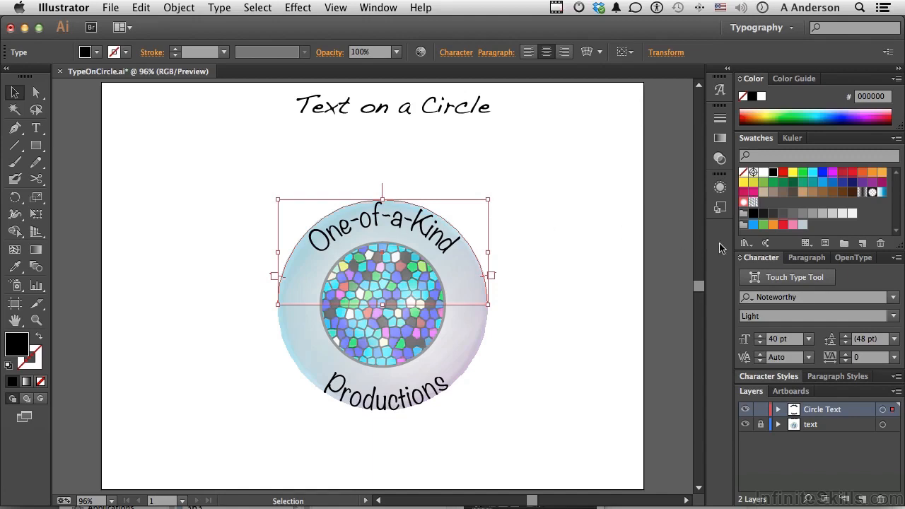
# Float the Character panel over the canvas and show its full options.
pyautogui.moveTo(754, 258); pyautogui.dragTo(519, 156)
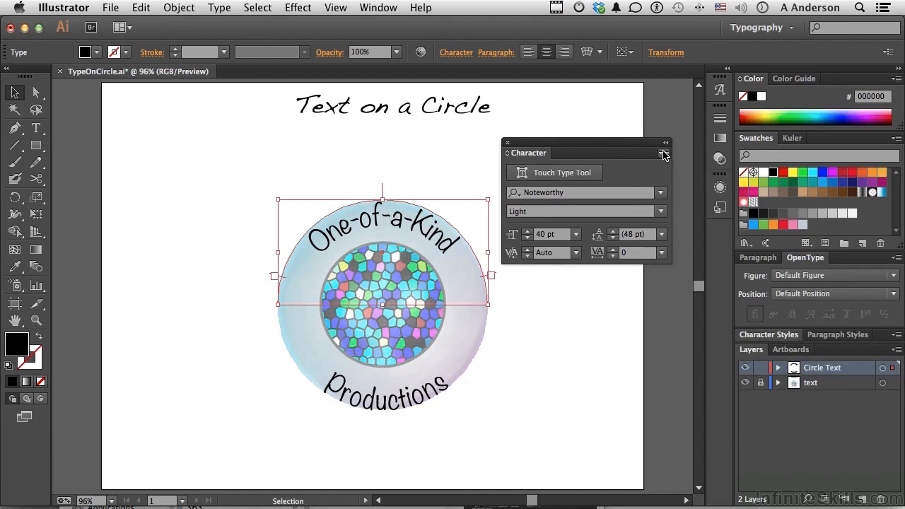
pyautogui.click(667, 153)
pyautogui.click(698, 157)
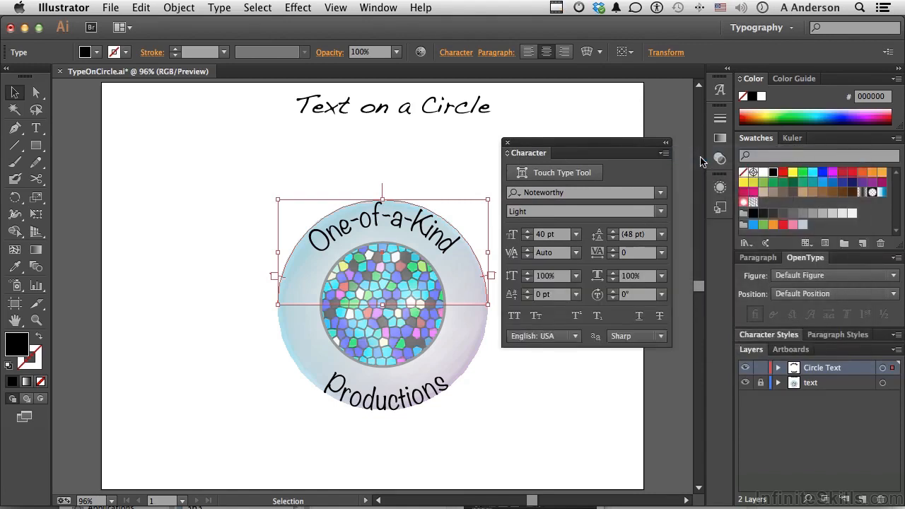
# Lower the One-of-a-Kind text's baseline shift to -9 pt.
pyautogui.click(527, 297)
pyautogui.click(527, 298)
pyautogui.click(527, 297)
pyautogui.click(527, 298)
pyautogui.click(526, 298)
pyautogui.click(526, 297)
pyautogui.click(527, 297)
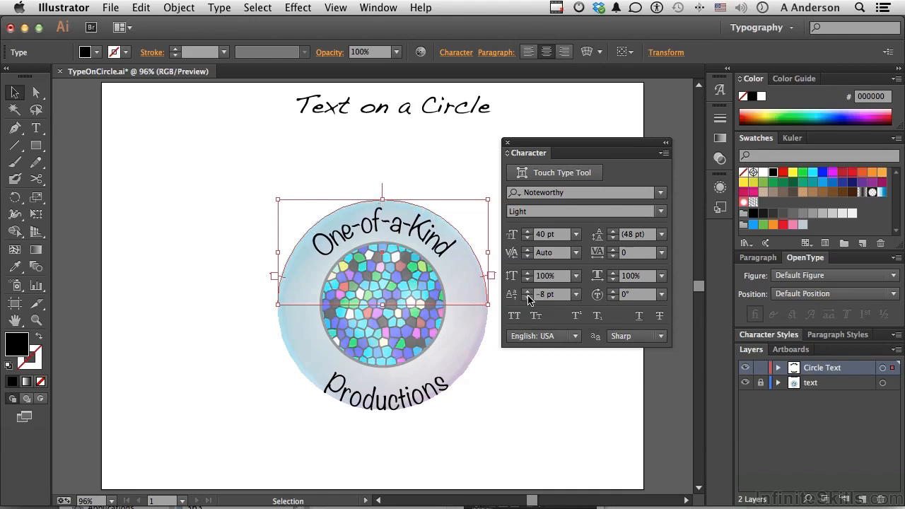
pyautogui.click(526, 298)
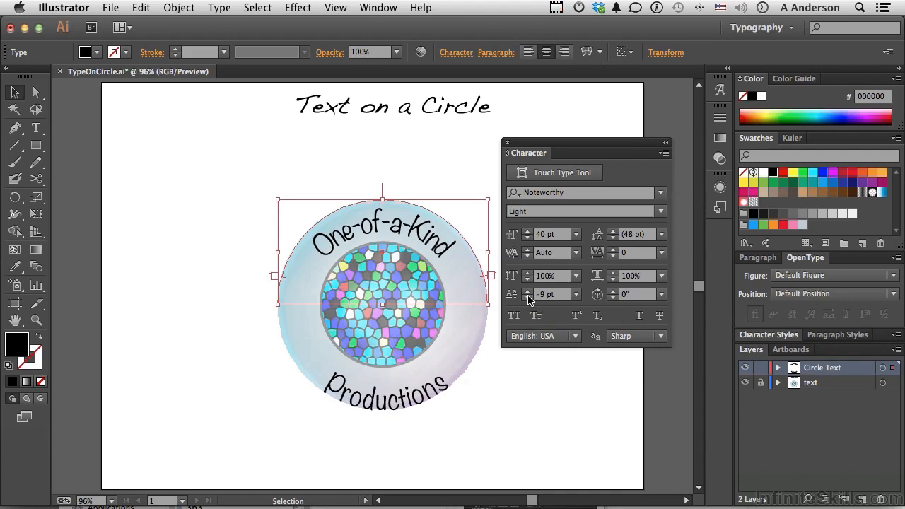
# Select the Productions text and raise its baseline shift to 16 pt.
pyautogui.click(398, 401)
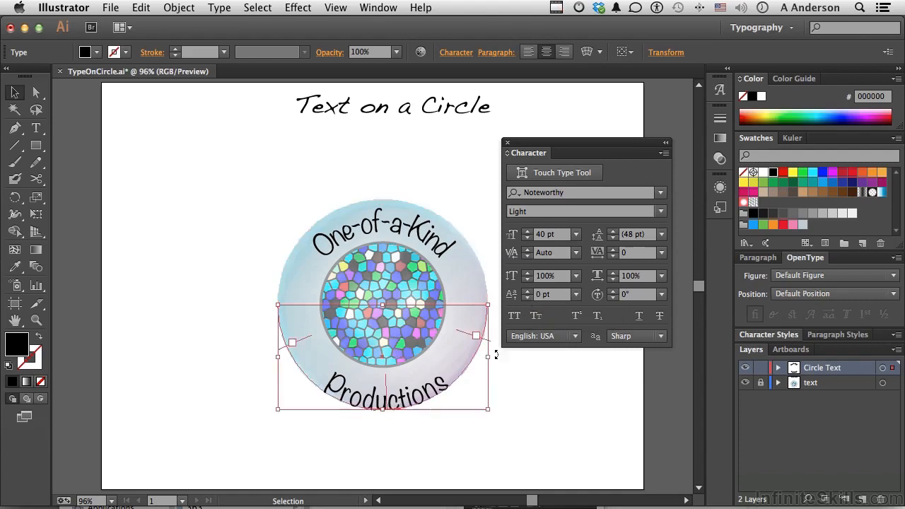
pyautogui.click(526, 291)
pyautogui.click(526, 291)
pyautogui.click(527, 291)
pyautogui.click(526, 291)
pyautogui.click(527, 292)
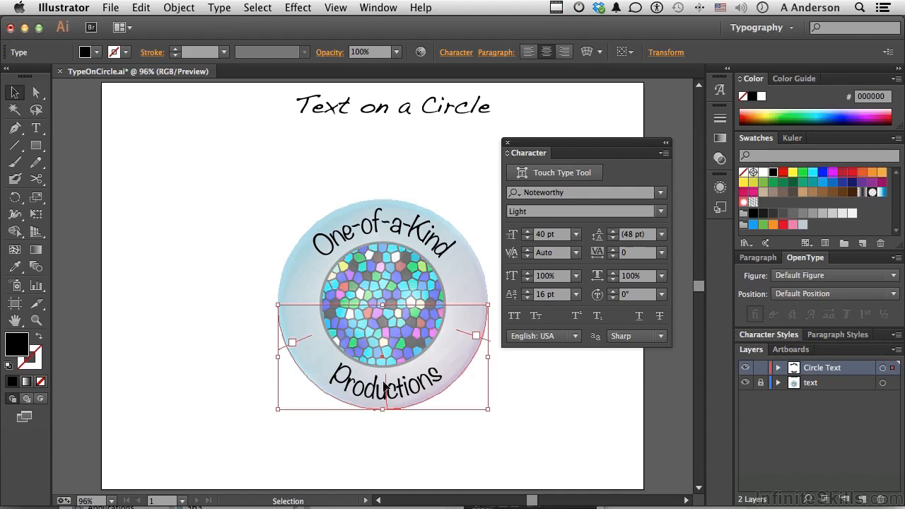
# Select all of the Productions text and increase its tracking to 20.
pyautogui.doubleClick(389, 385)
pyautogui.doubleClick(393, 382)
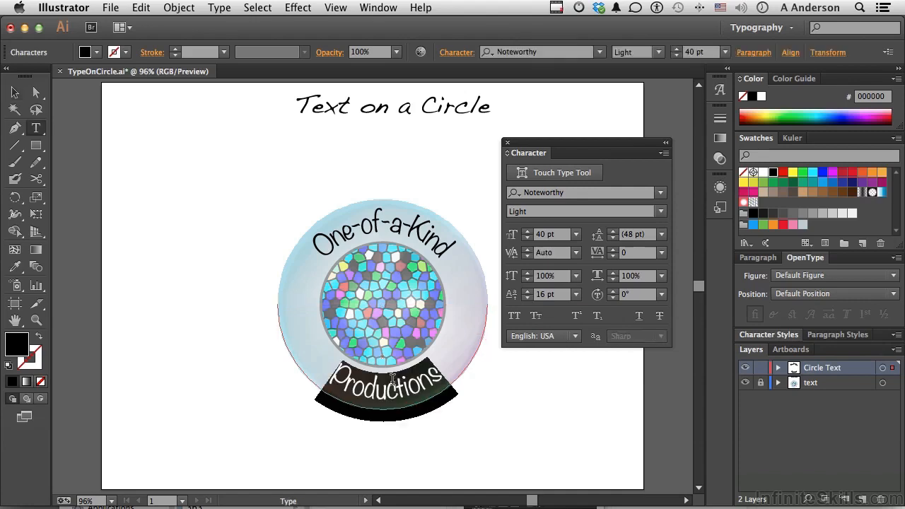
pyautogui.click(612, 250)
pyautogui.click(612, 250)
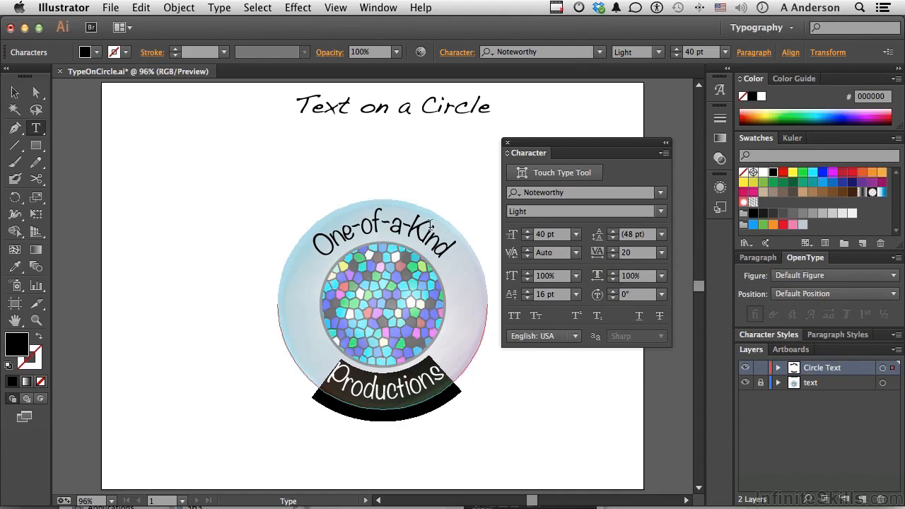
# Select all of the One-of-a-Kind text, set its tracking to 20, and deselect.
pyautogui.tripleClick(407, 234)
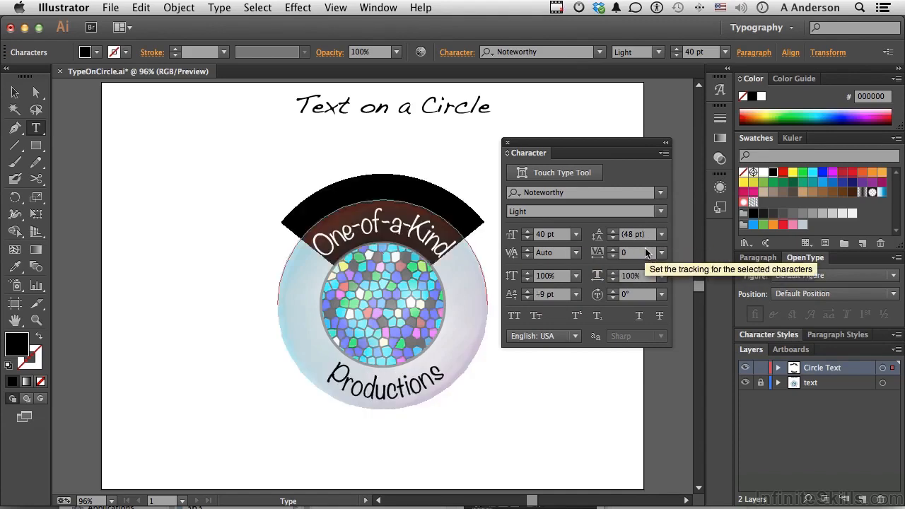
pyautogui.click(622, 255)
pyautogui.write('20')
pyautogui.press('Return')
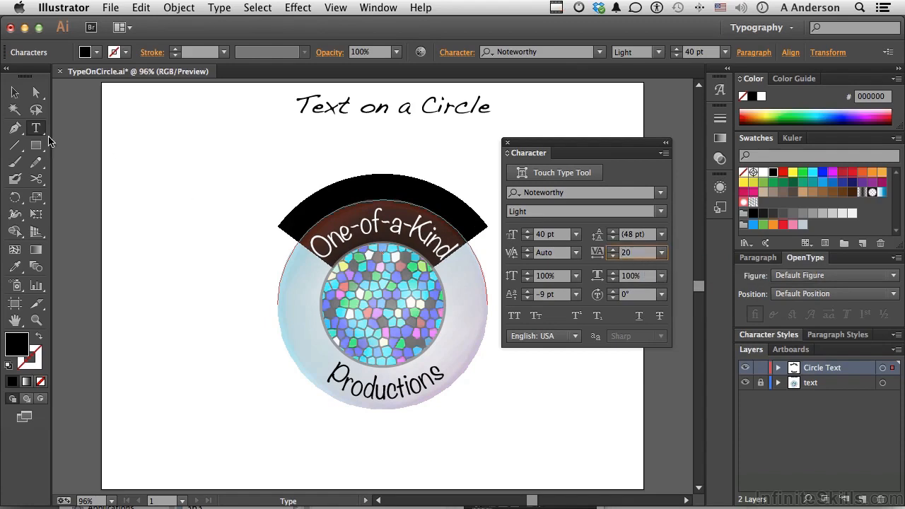
pyautogui.click(14, 92)
pyautogui.click(165, 164)
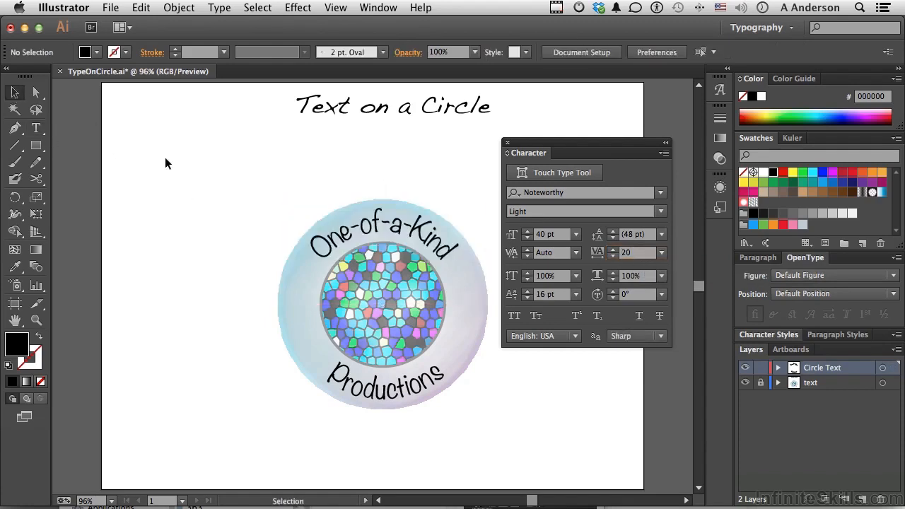